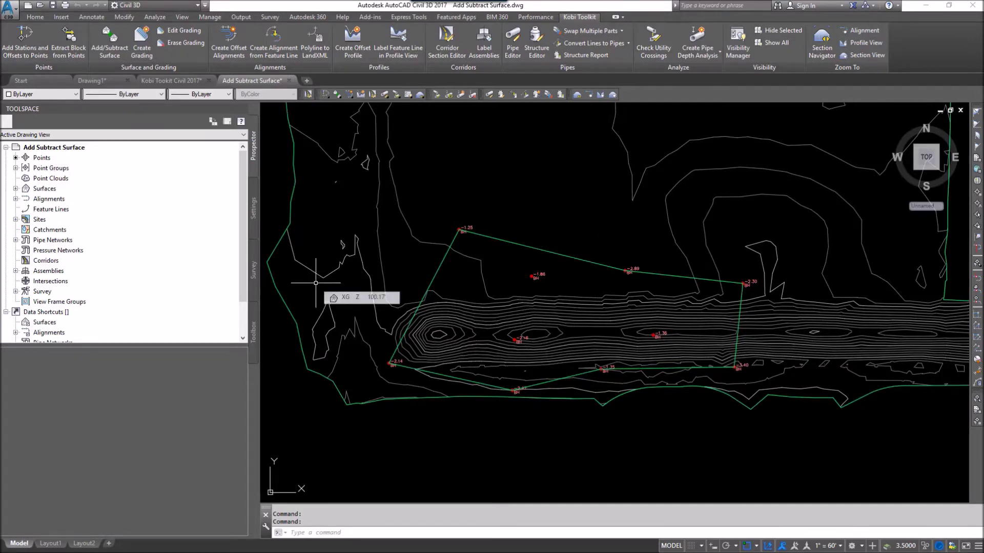
# Bring the upper boreholes into view and select the XG surface and the silt boundary
pyautogui.scroll(4, 514, 348)
pyautogui.moveTo(571, 261); pyautogui.dragTo(596, 377, button='middle')
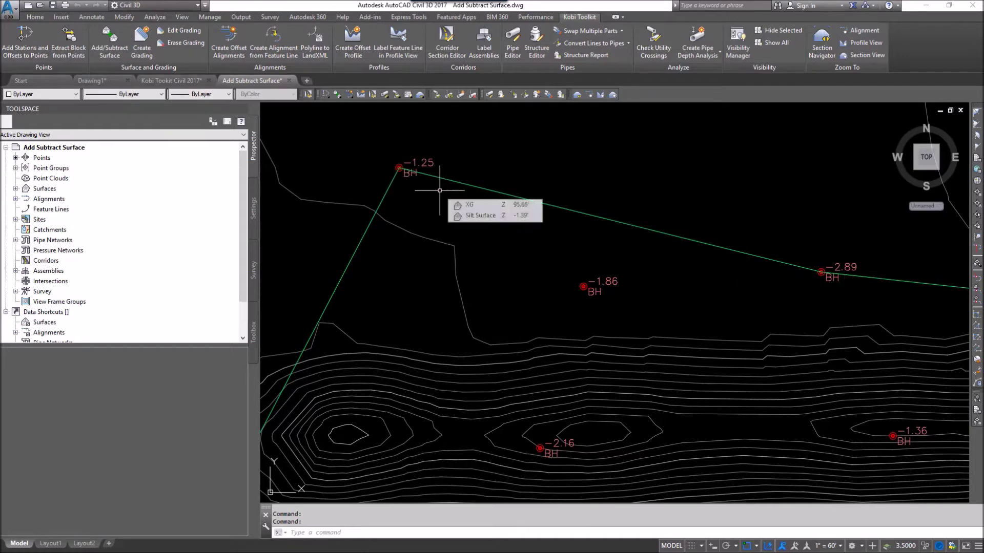
pyautogui.moveTo(511, 210)
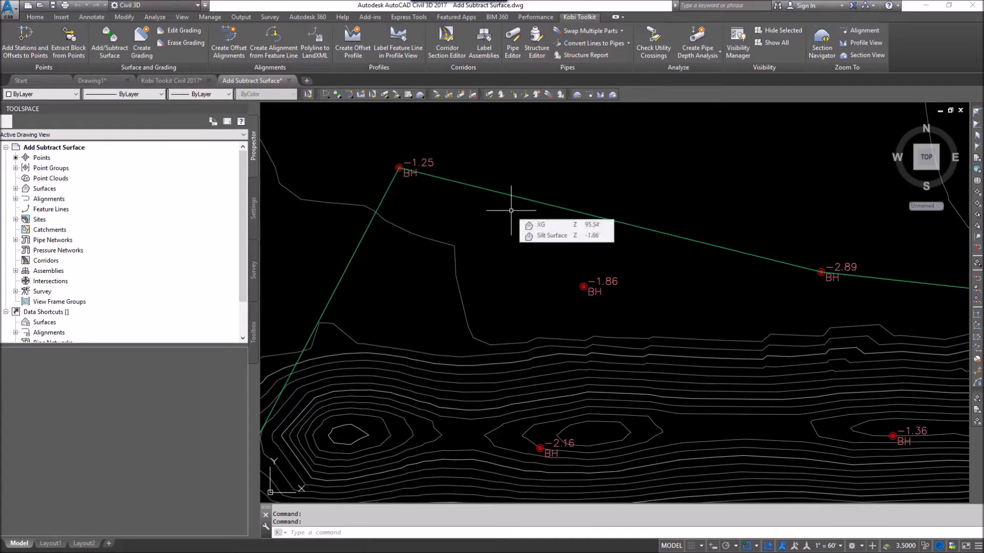
pyautogui.scroll(2, 518, 226)
pyautogui.scroll(-8, 538, 236)
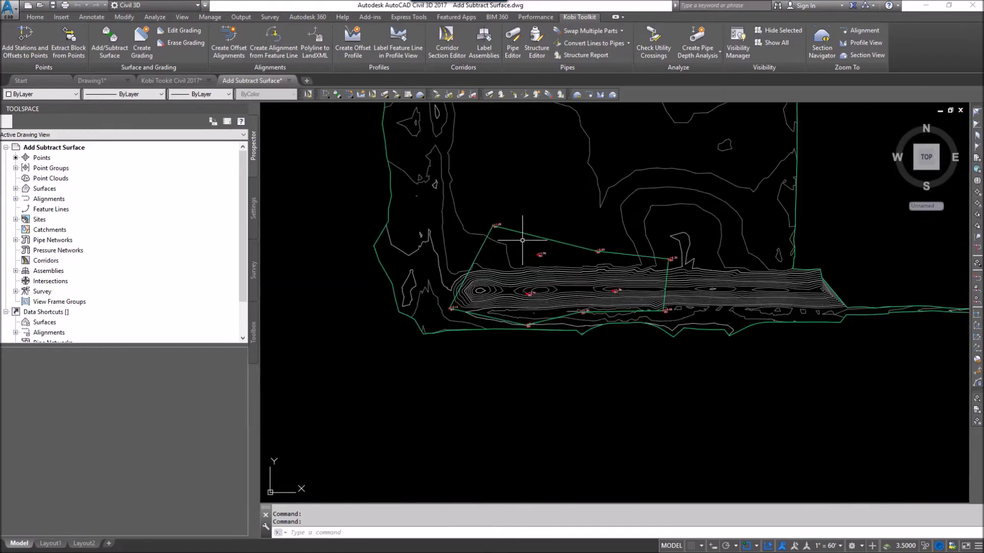
pyautogui.click(503, 244)
pyautogui.click(506, 240)
pyautogui.click(494, 228)
# Inspect the selected surfaces in a shaded 3D view, then return to the drawing
pyautogui.rightClick(524, 209)
pyautogui.click(563, 303)
pyautogui.moveTo(563, 304)
pyautogui.mouseDown()
pyautogui.moveTo(487, 268)
pyautogui.moveTo(560, 242)
pyautogui.mouseUp()
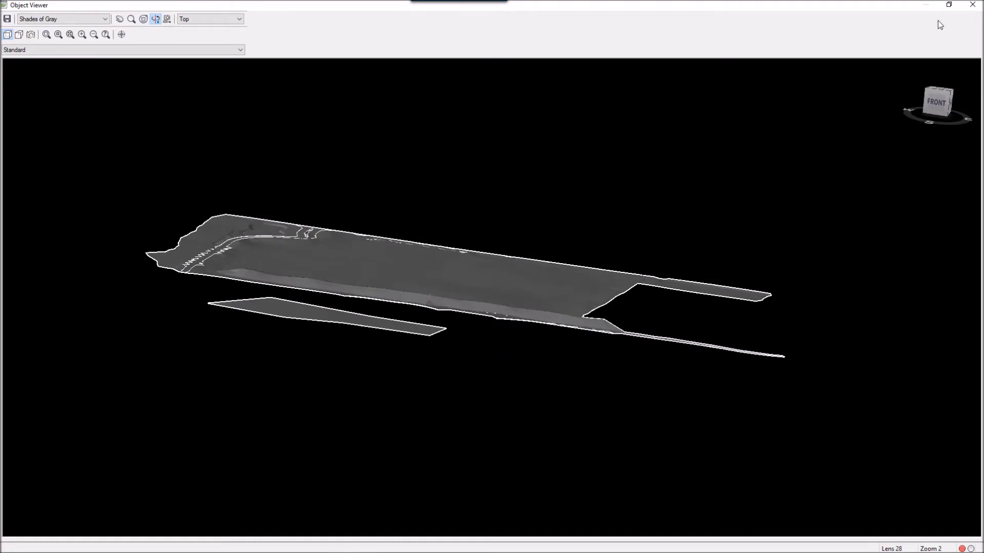
pyautogui.click(972, 6)
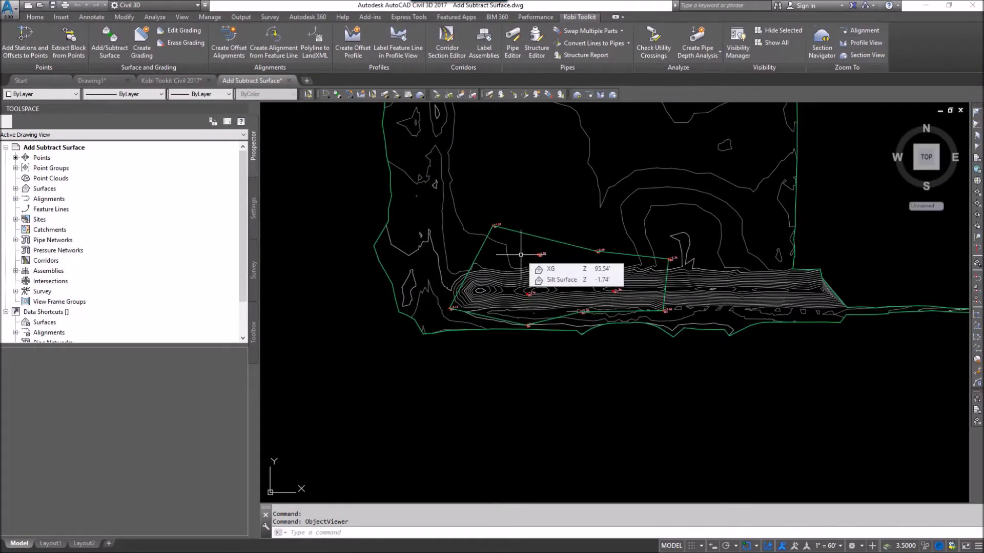
pyautogui.scroll(4, 520, 255)
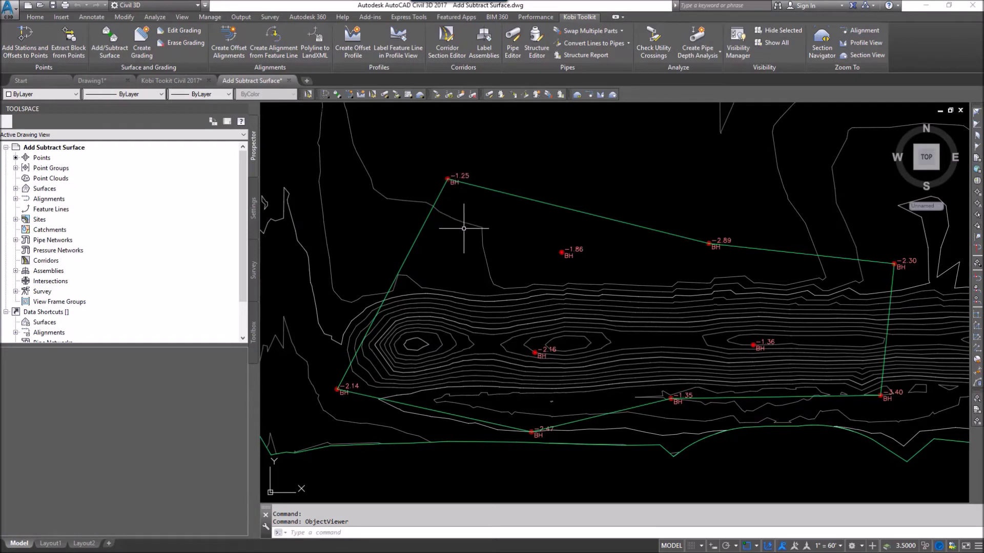
# Add Silt Surface to XG over their Intersection boundary as 'New Silt Surface', styled Contours 1' and 5' (Design)
pyautogui.moveTo(461, 231)
pyautogui.click(114, 43)
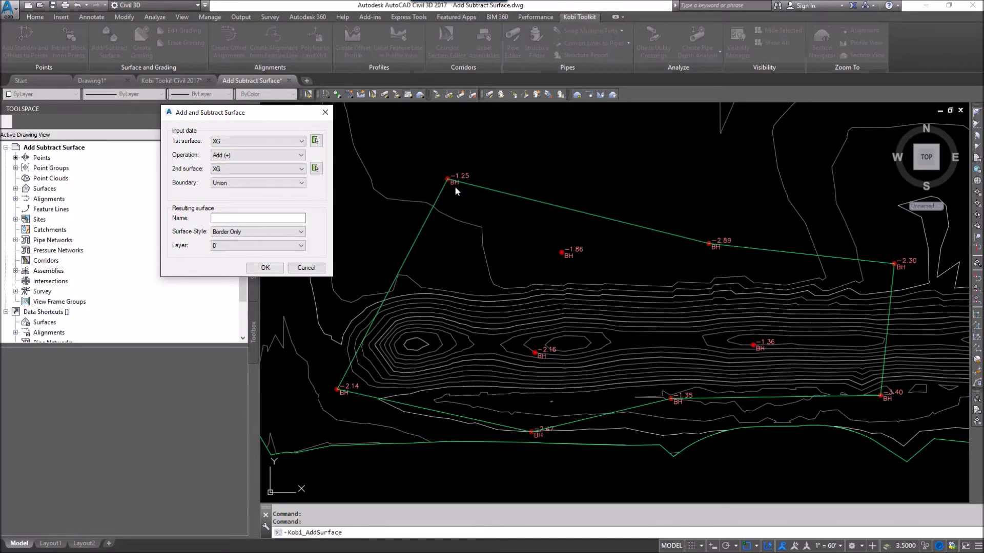
pyautogui.click(301, 168)
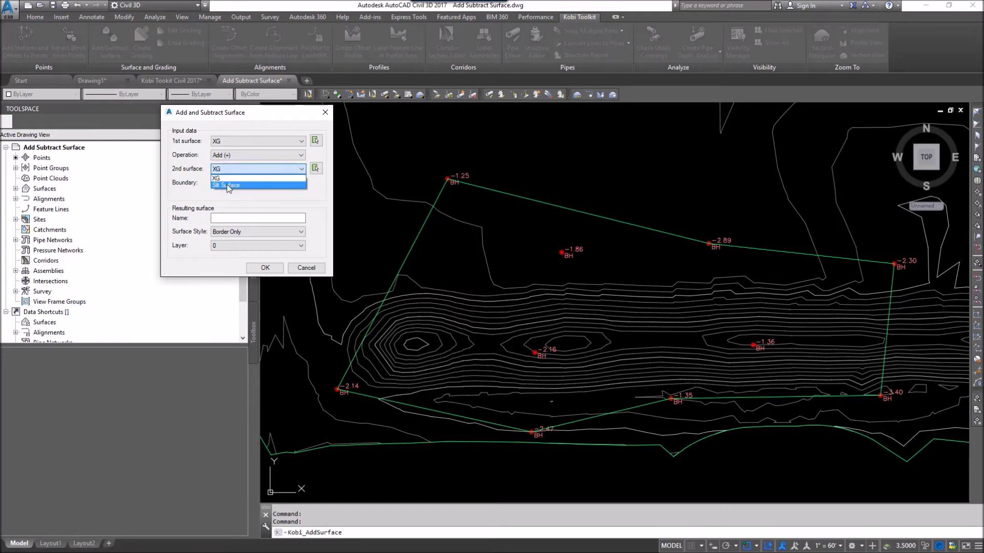
pyautogui.click(231, 185)
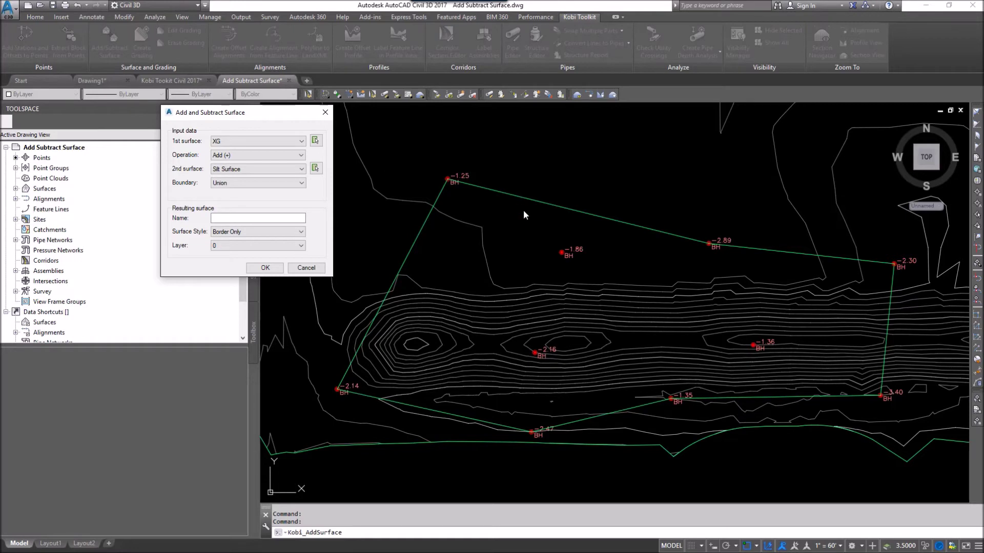
pyautogui.click(301, 183)
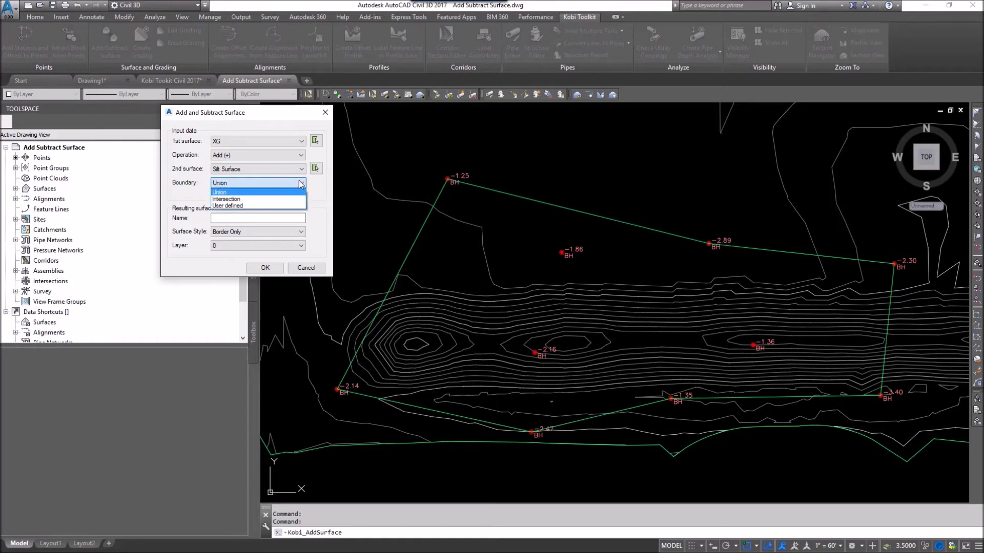
pyautogui.click(229, 200)
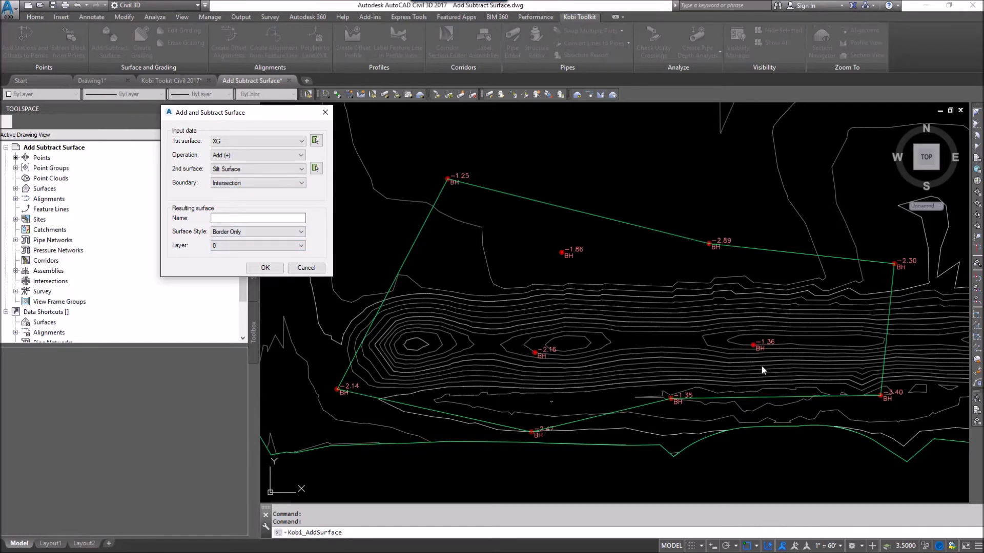
pyautogui.click(232, 218)
pyautogui.write('New Silt Surface')
pyautogui.click(300, 232)
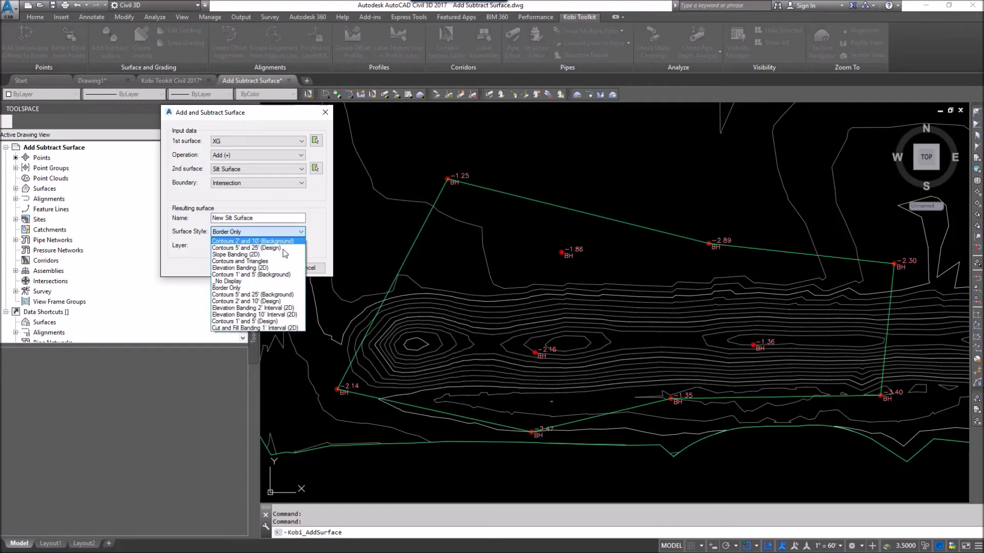
pyautogui.click(241, 321)
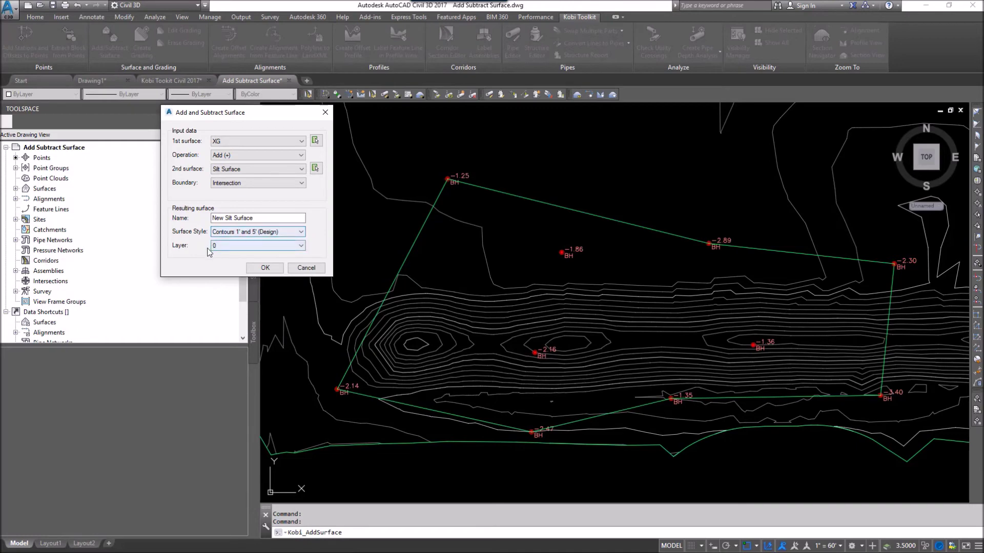
pyautogui.click(269, 267)
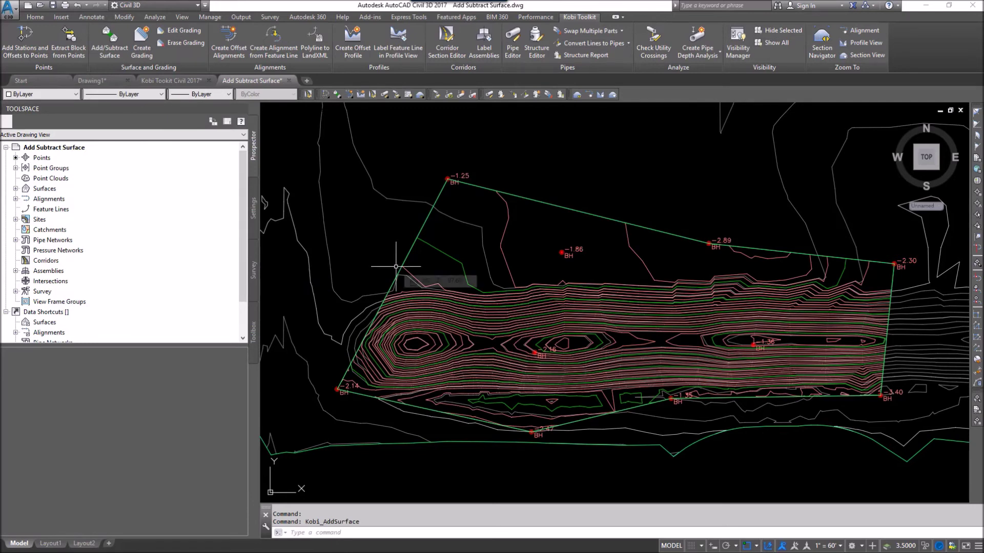
# Draw a two-point polyline from below to above the silt area with PL, then select it
pyautogui.write('pl')
pyautogui.press('Return')
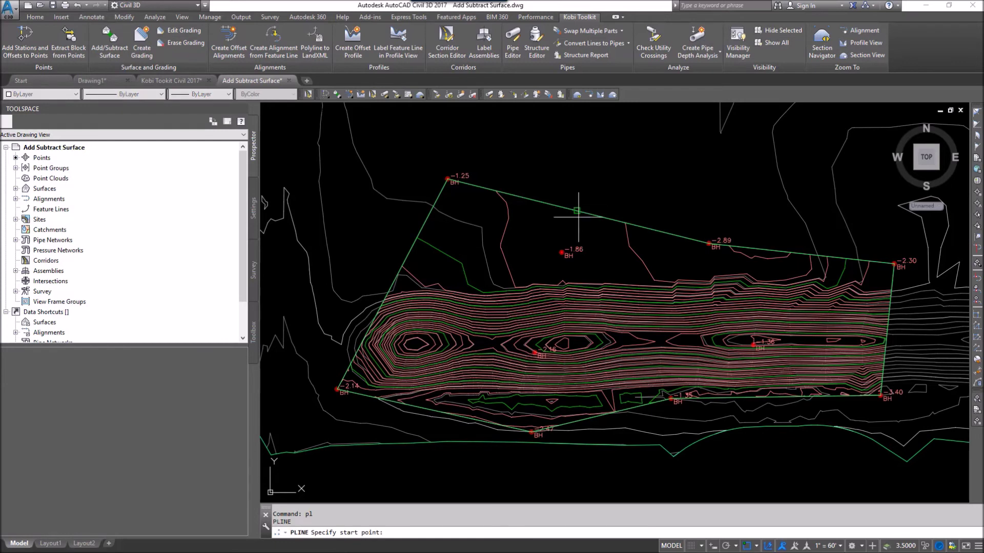
pyautogui.click(453, 475)
pyautogui.click(596, 156)
pyautogui.press('Escape')
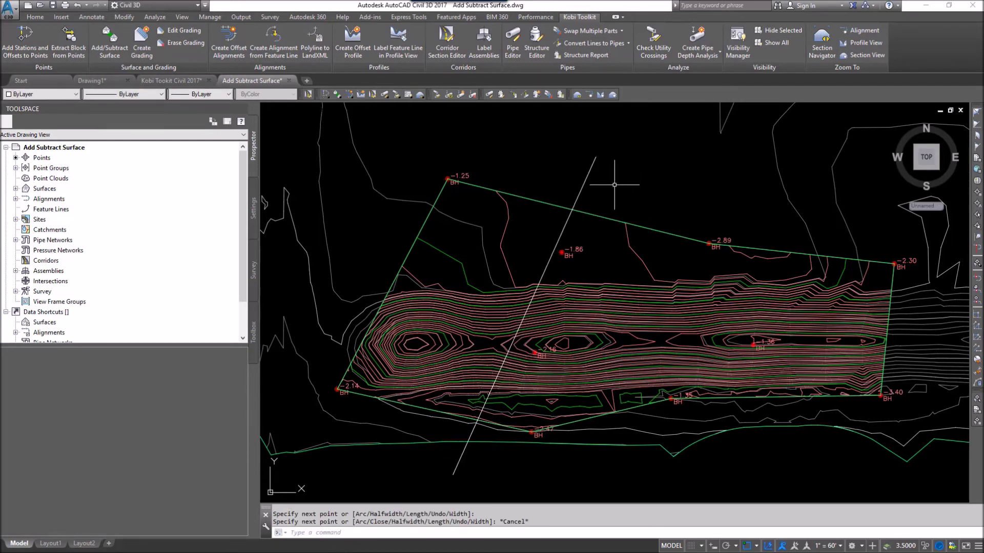
pyautogui.click(587, 179)
pyautogui.rightClick(557, 178)
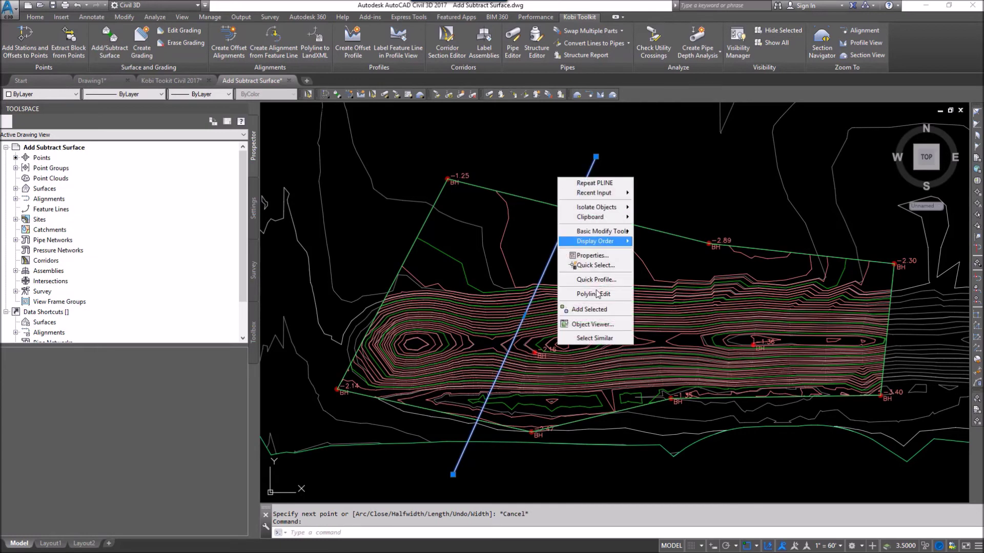
# Create a quick profile along the line with Silt Surface excluded and the Profile View style
pyautogui.click(597, 280)
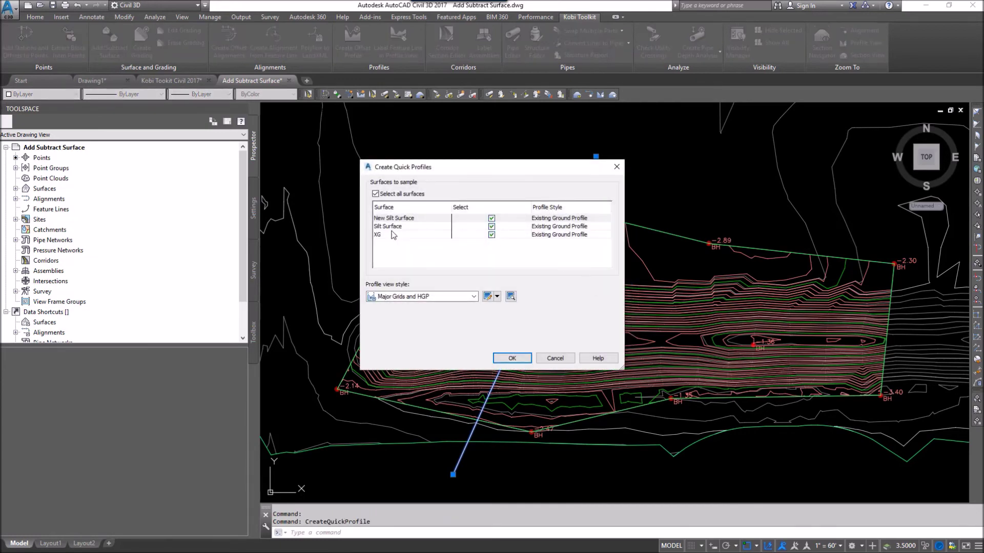
pyautogui.click(492, 227)
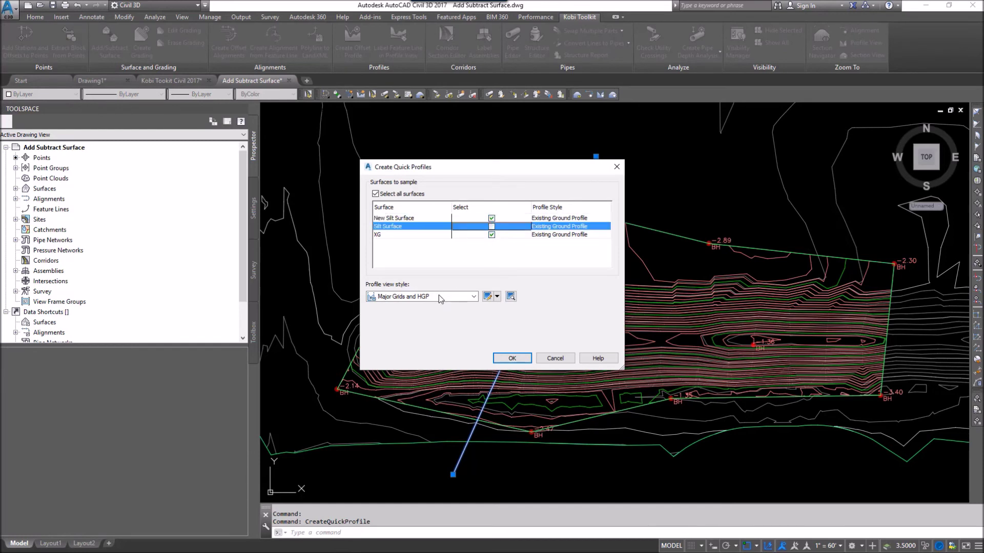
pyautogui.click(473, 296)
pyautogui.click(404, 382)
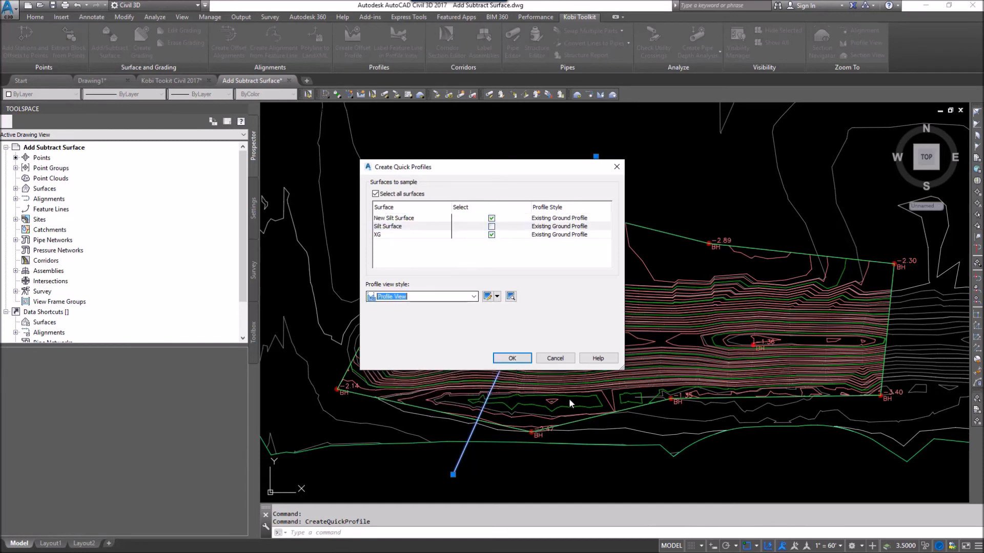
pyautogui.click(511, 359)
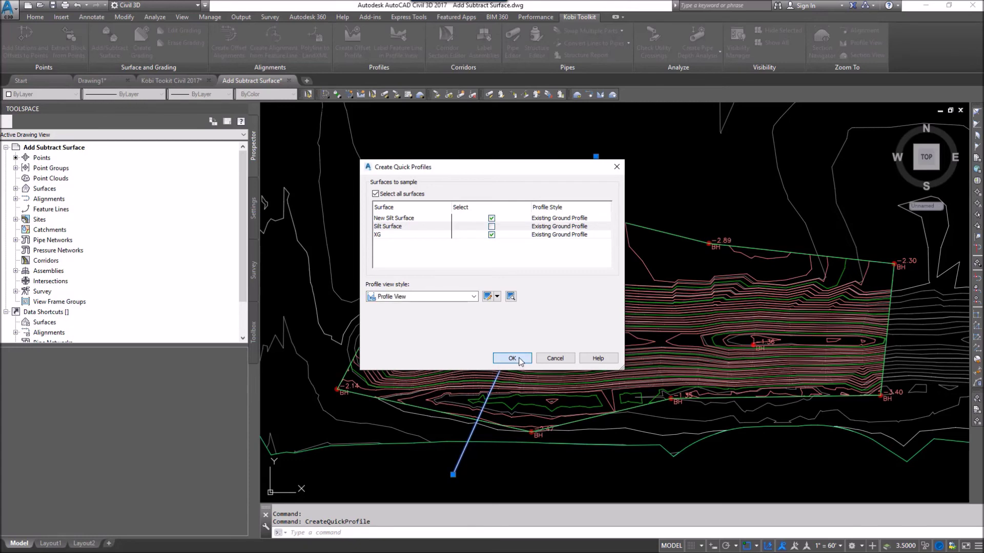
pyautogui.moveTo(640, 300)
pyautogui.mouseDown(button='middle')
pyautogui.moveTo(614, 312)
pyautogui.moveTo(604, 259)
pyautogui.mouseUp(button='middle')
# Place the profile view origin in empty space and zoom in on the plotted surface lines
pyautogui.click(565, 314)
pyautogui.scroll(4, 635, 303)
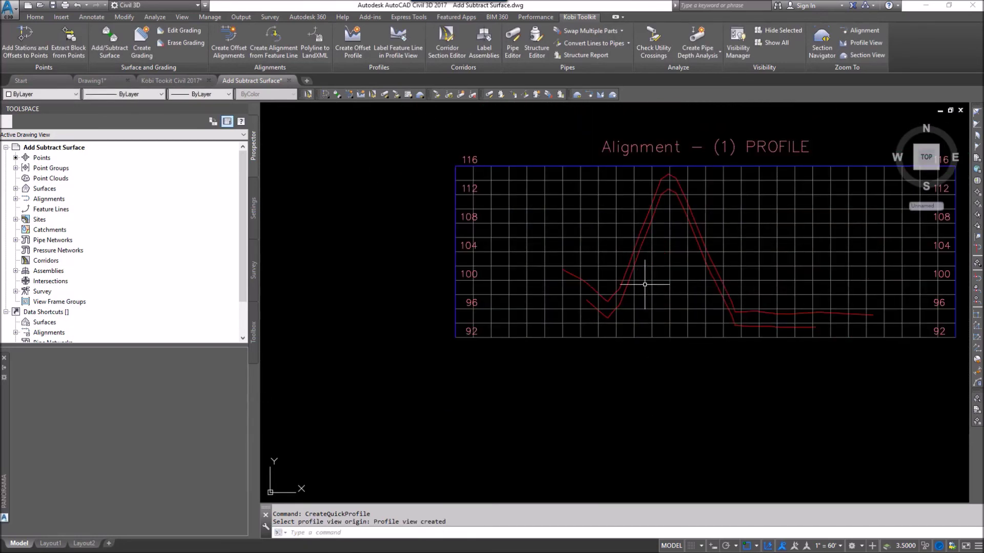
pyautogui.scroll(2, 579, 350)
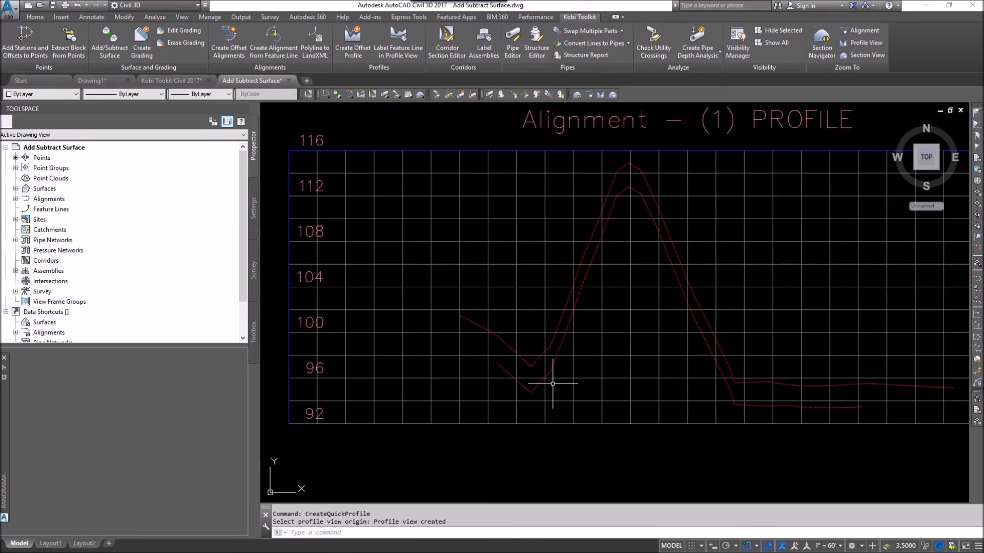